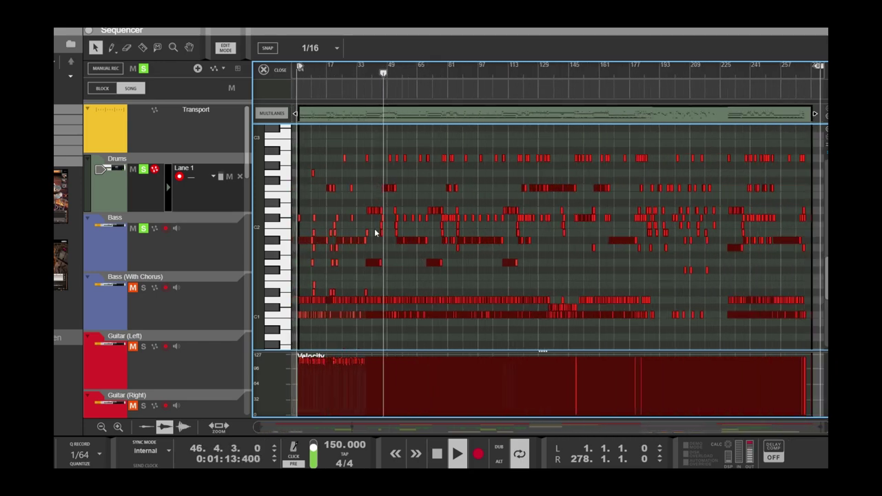
- Show the rack and open the EZdrummer drum instrument
key("F6")
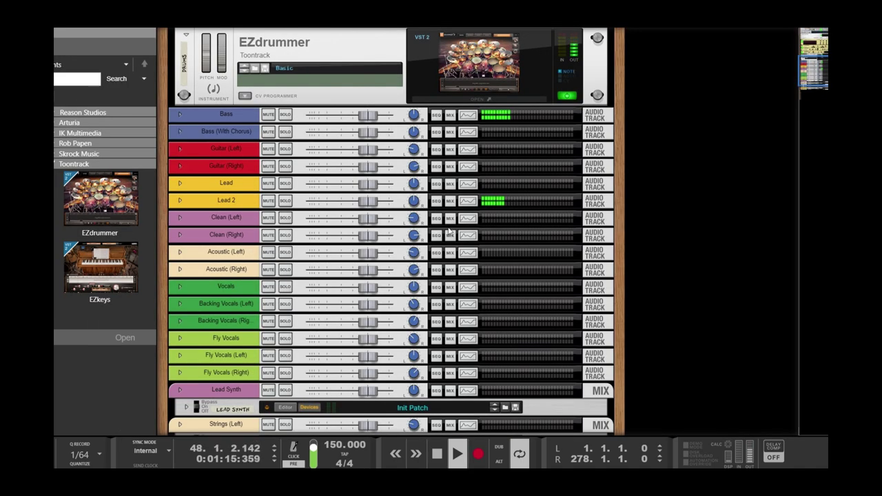
scroll(449, 233, "up", 3)
left_click(481, 168)
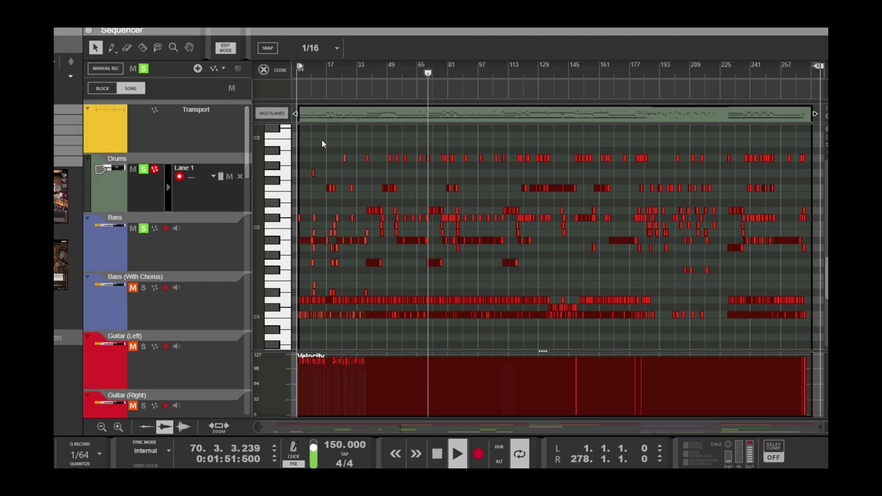
- Examine the programmed drum notes and their velocities on the Drums track, from single beats around bar 74 to the whole arrangement
scroll(401, 200, "up", 8)
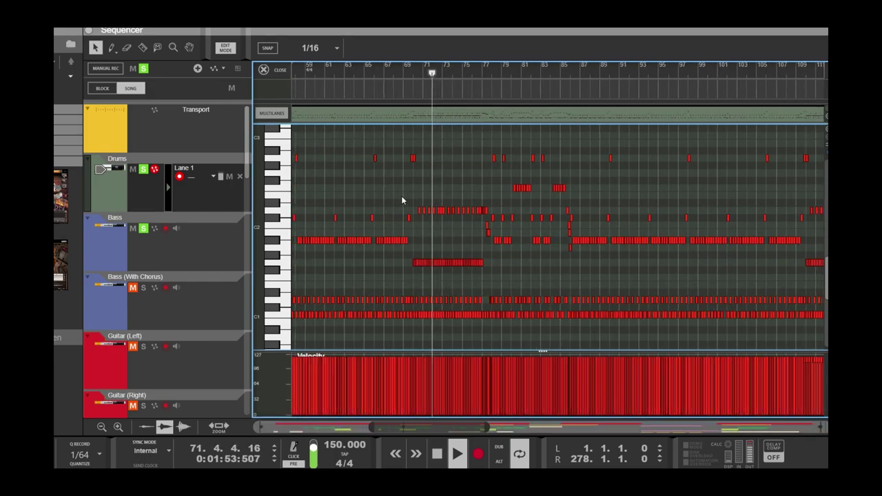
scroll(400, 195, "up", 6)
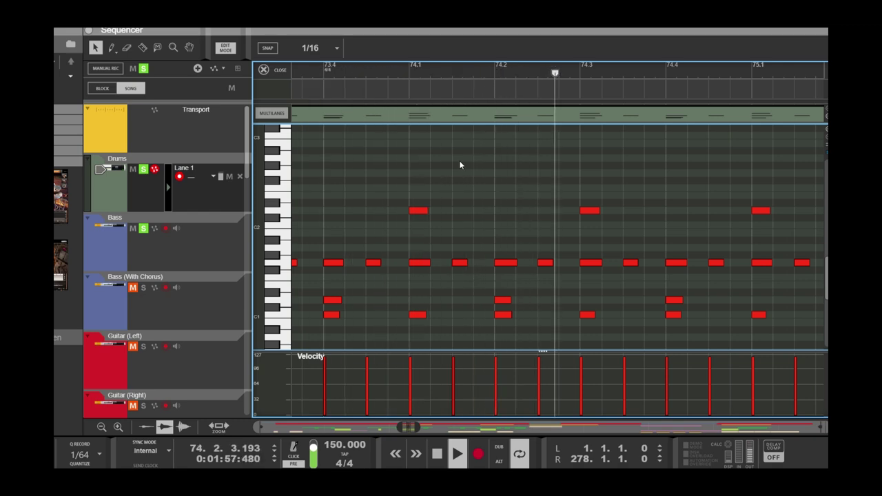
scroll(460, 165, "down", 4)
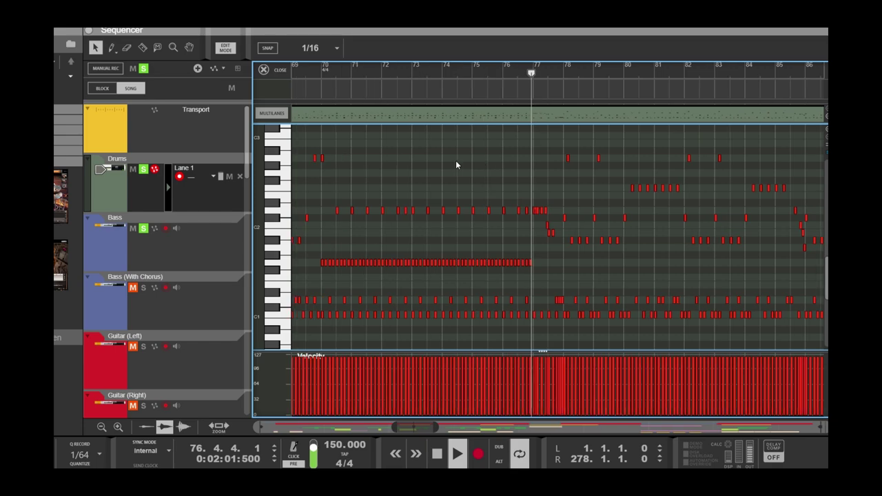
scroll(456, 164, "up", 4)
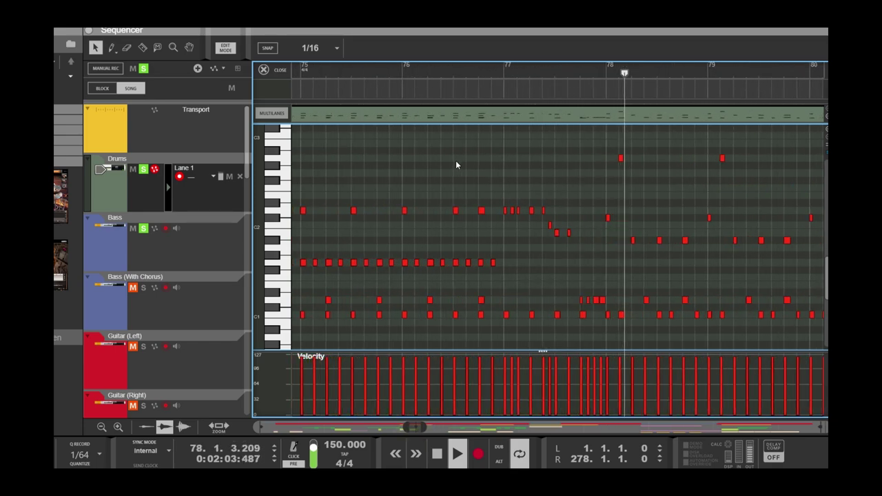
scroll(455, 163, "down", 5)
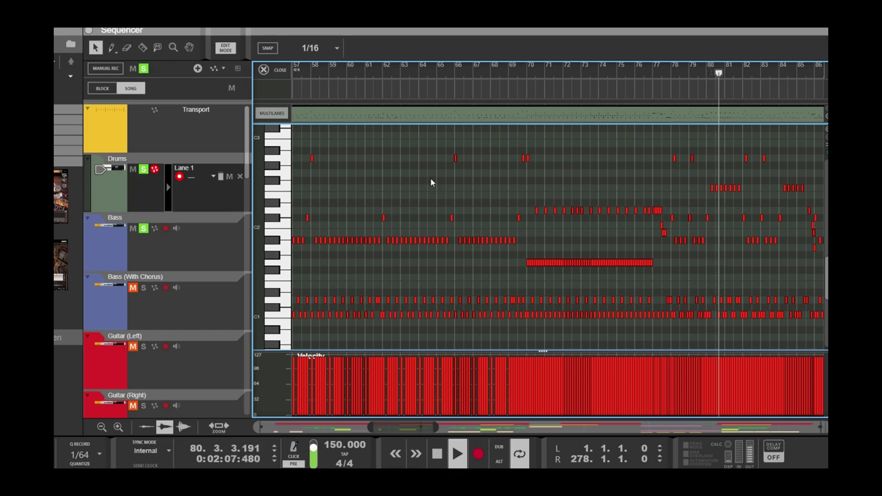
scroll(431, 182, "down", 5)
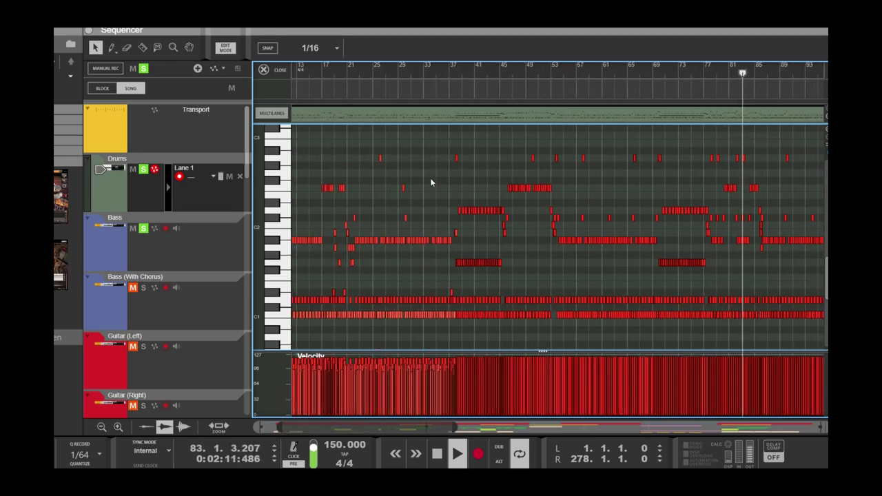
scroll(431, 182, "down", 3)
scroll(430, 178, "down", 2)
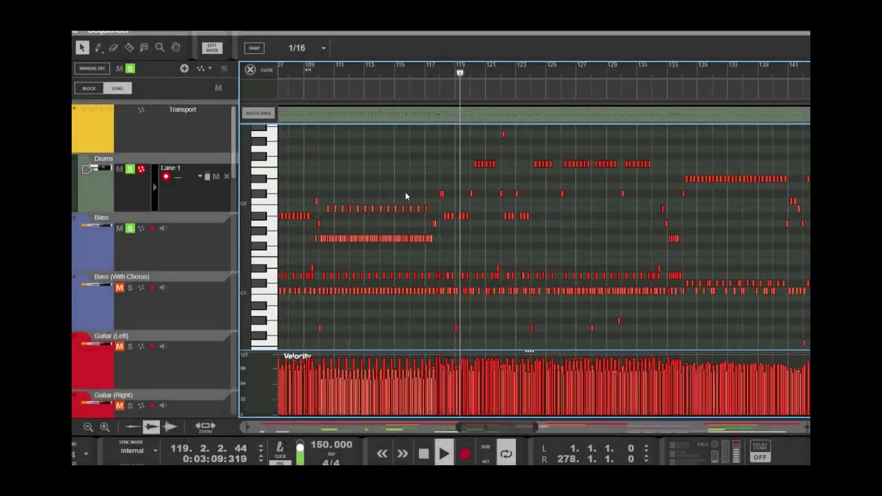
- Examine the timing and velocities of the drum notes from about bar 107 onward on the Drums track
key("h")
left_click_drag(733, 145, 808, 149)
key("g")
key("g")
left_click(560, 158)
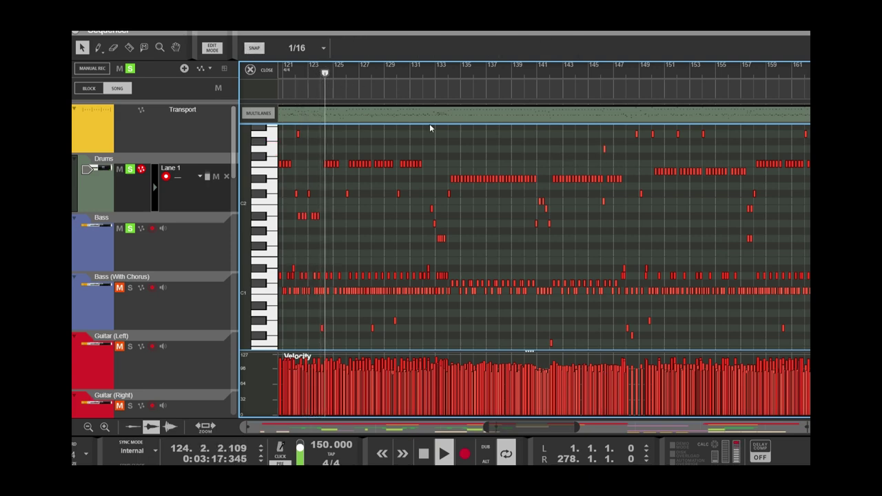
scroll(493, 133, "down", 2)
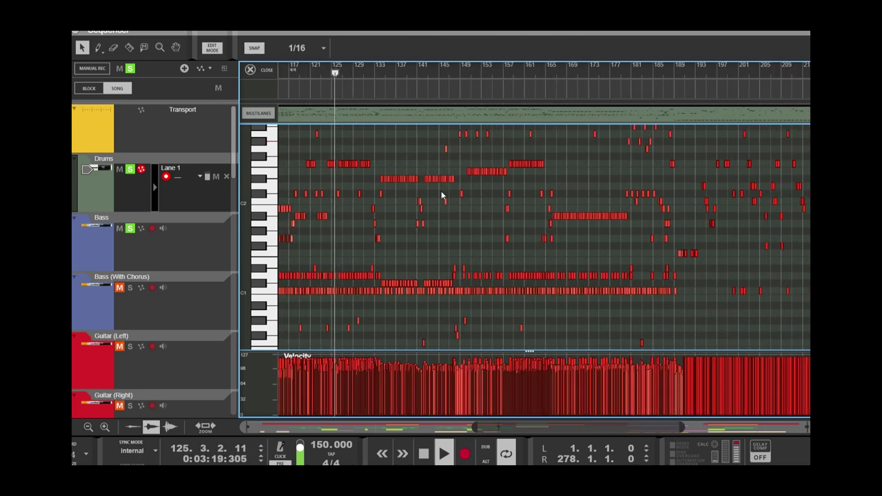
scroll(478, 241, "down", 1)
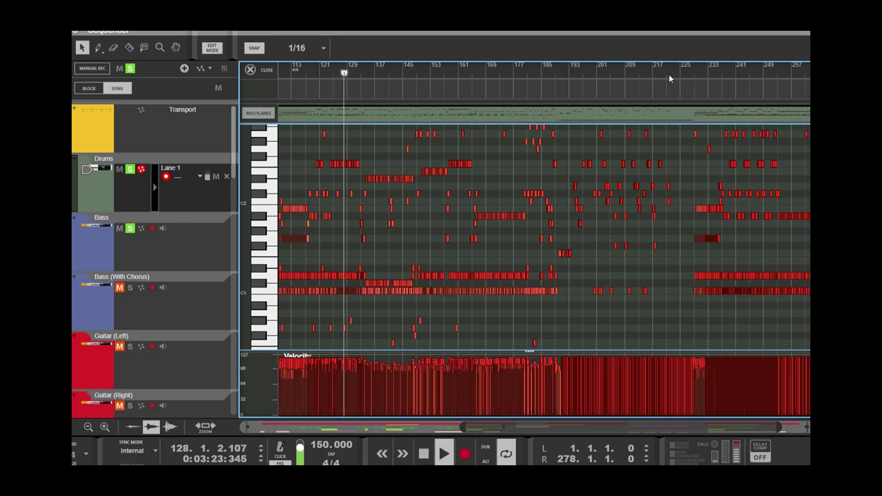
- Move playback to about bar 228 and examine the drum notes and velocities between bars 229 and 236
left_click(689, 74)
scroll(693, 149, "up", 4)
scroll(696, 159, "up", 4)
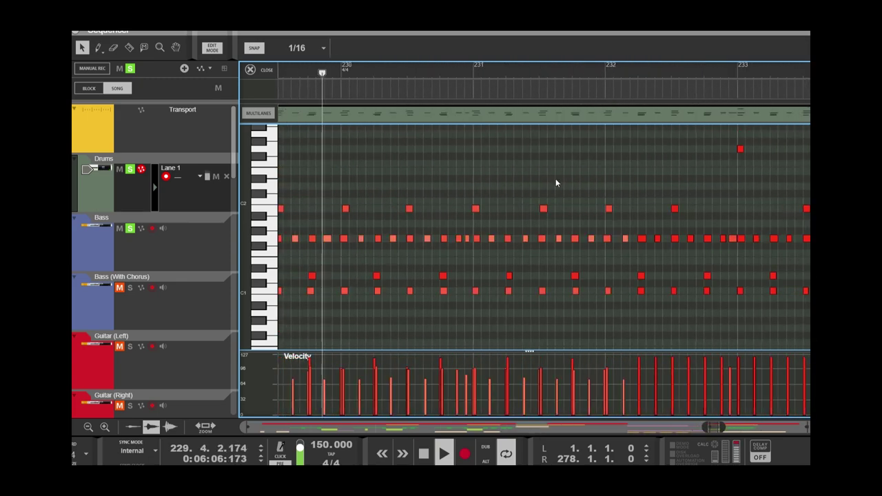
scroll(496, 179, "down", 2)
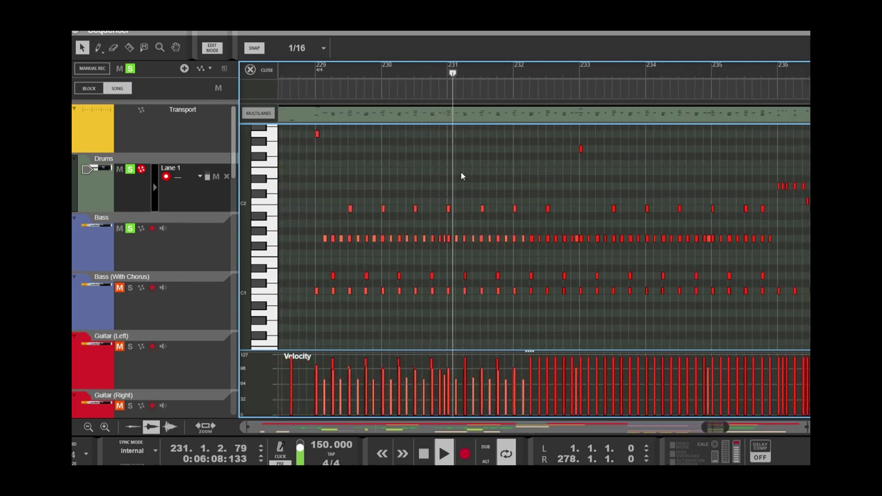
scroll(318, 214, "down", 1)
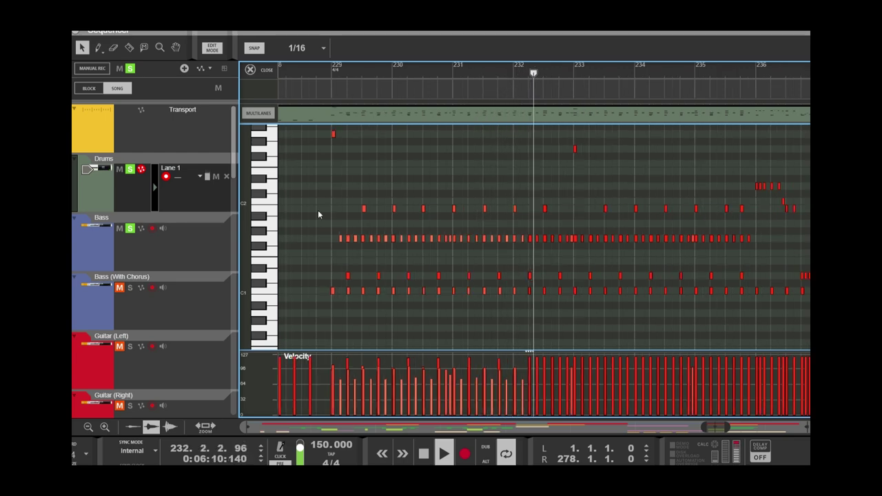
key("g")
key("g")
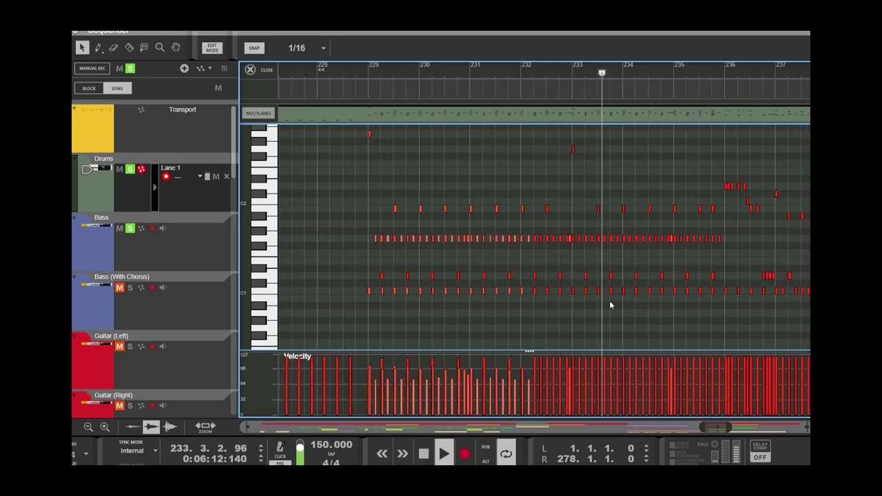
- Set the song position to 232.1.4.178, just ahead of the three stacked drum notes at 232.2.1
scroll(600, 301, "down", 4)
left_click_drag(632, 317, 810, 324)
scroll(562, 328, "up", 4)
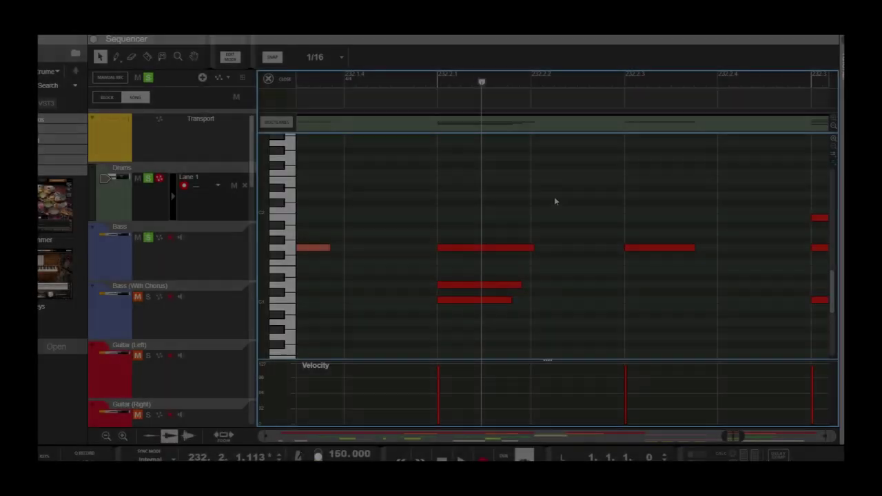
left_click_drag(539, 194, 829, 199)
key("h")
key("h")
key("h")
left_click(312, 82)
key("h")
key("h")
key("h")
key("h")
key("h")
key("h")
key("h")
left_click(276, 61)
key("h")
key("h")
key("h")
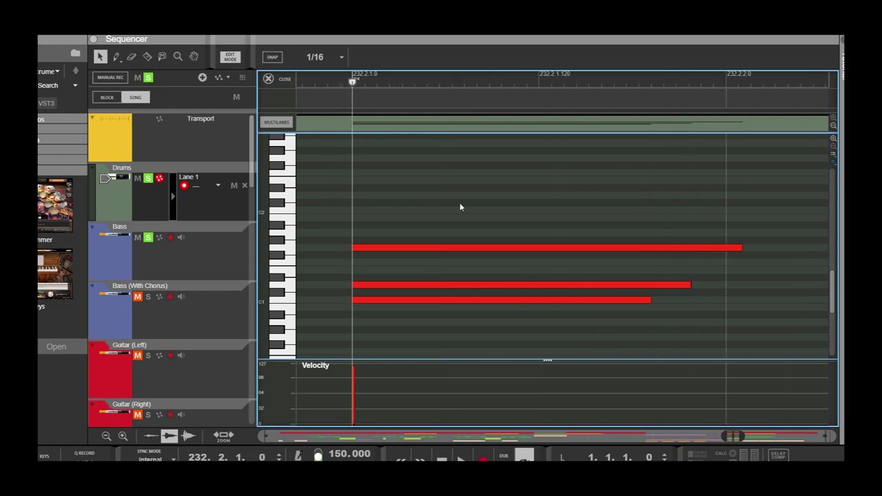
left_click_drag(295, 203, 371, 200)
left_click(329, 83)
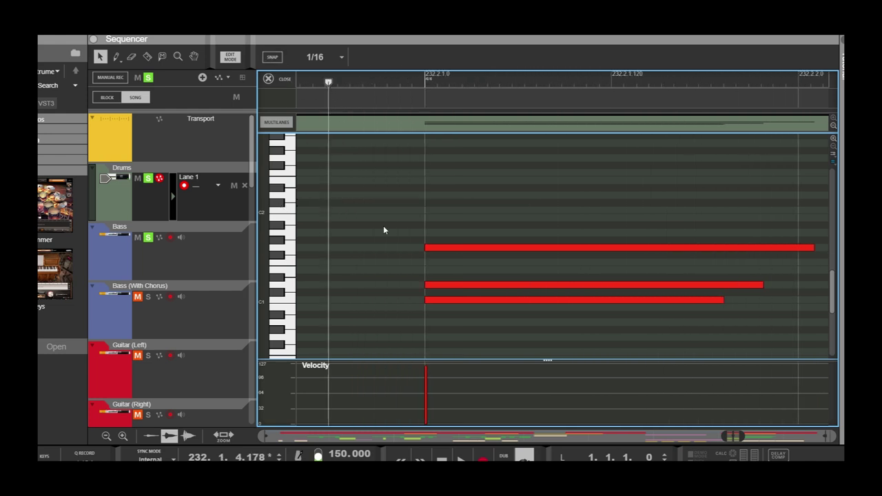
- Shift the G1 note at 232.2.1 earlier to 232.1.4.204 with velocity 99, and the D1 note to 232.1.4.225
left_click_drag(438, 248, 380, 248)
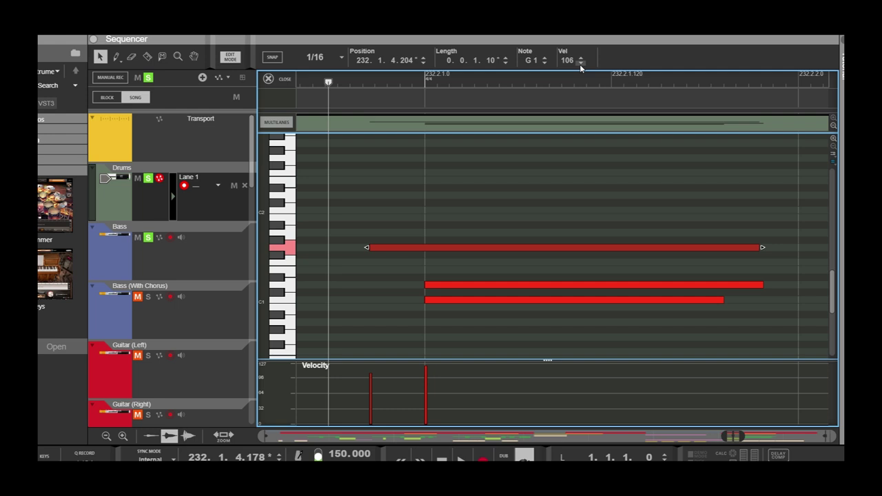
left_click(580, 63)
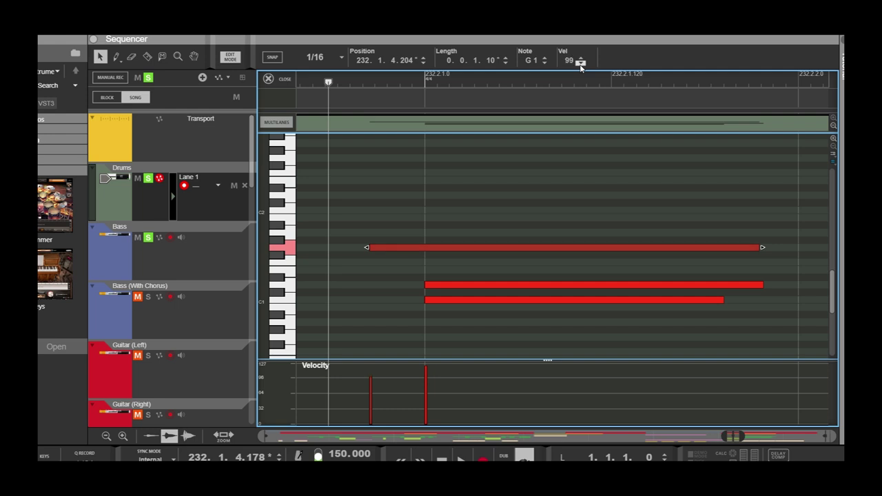
left_click(645, 198)
left_click_drag(441, 287, 421, 286)
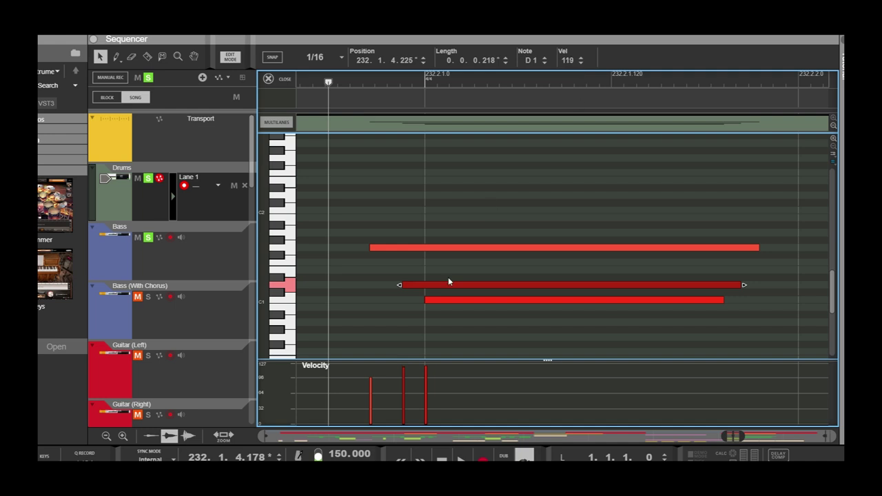
- Shift the C1 note at 232.2.1 slightly late to 232.2.1.17 and lower its velocity to 93
left_click_drag(441, 300, 478, 299)
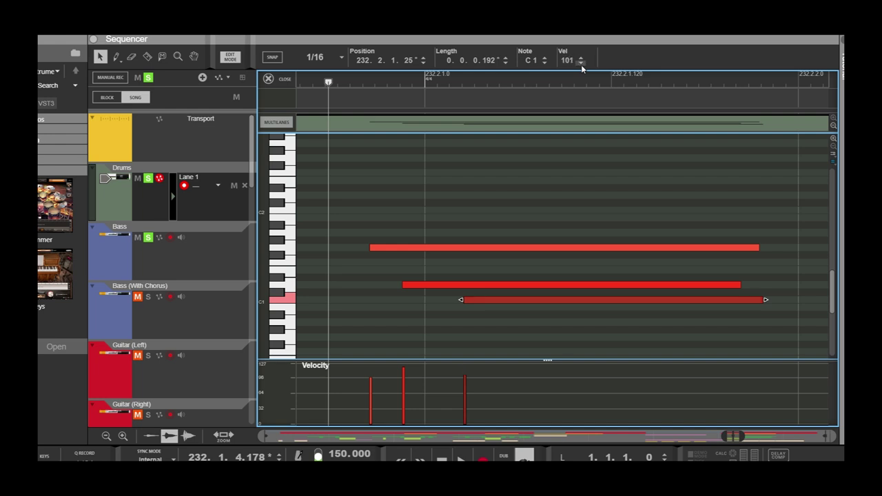
left_click(472, 218)
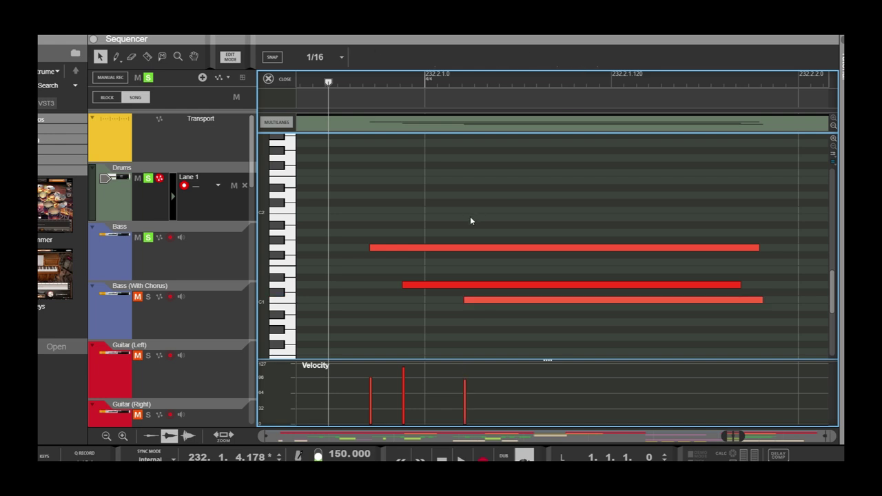
left_click_drag(472, 300, 458, 302)
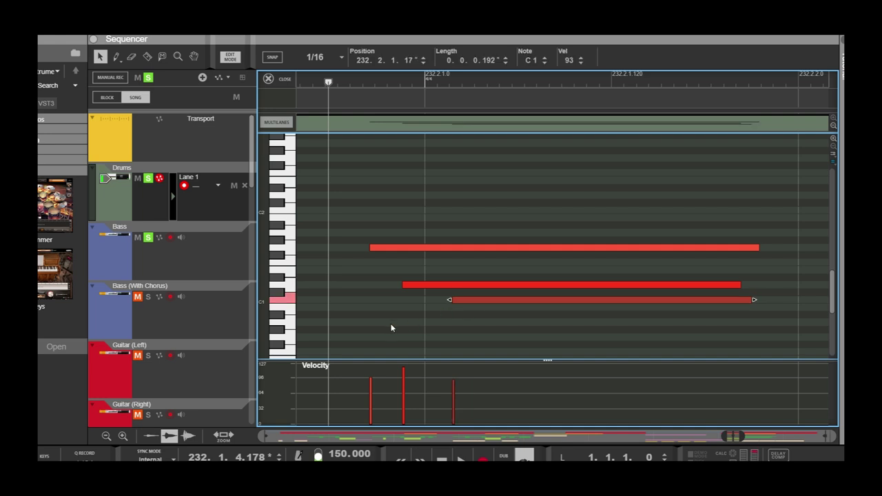
- Move the G1 note at 232.2.3 to 232.2.2.212 with velocity 80, and the one at 232.3.1 to 232.3.1.38 with velocity 97
left_click_drag(695, 198, 561, 206)
left_click_drag(471, 250, 424, 255)
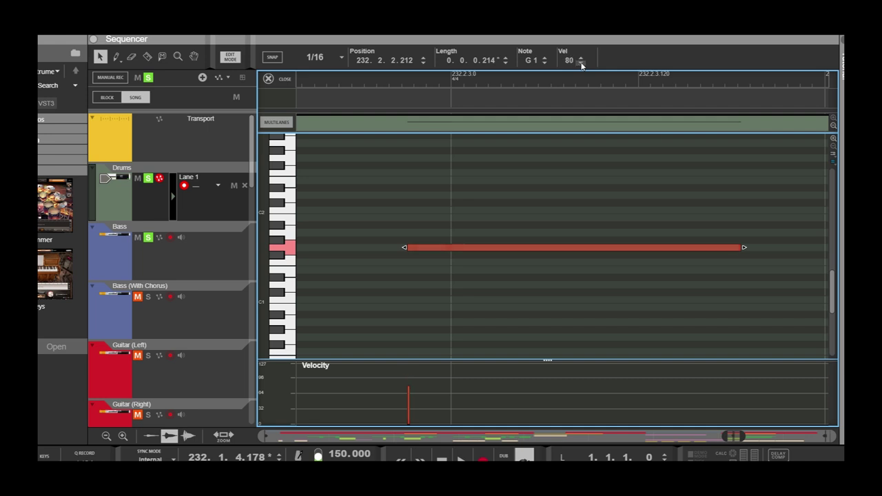
left_click_drag(680, 210, 420, 169)
left_click_drag(422, 248, 482, 253)
left_click(581, 63)
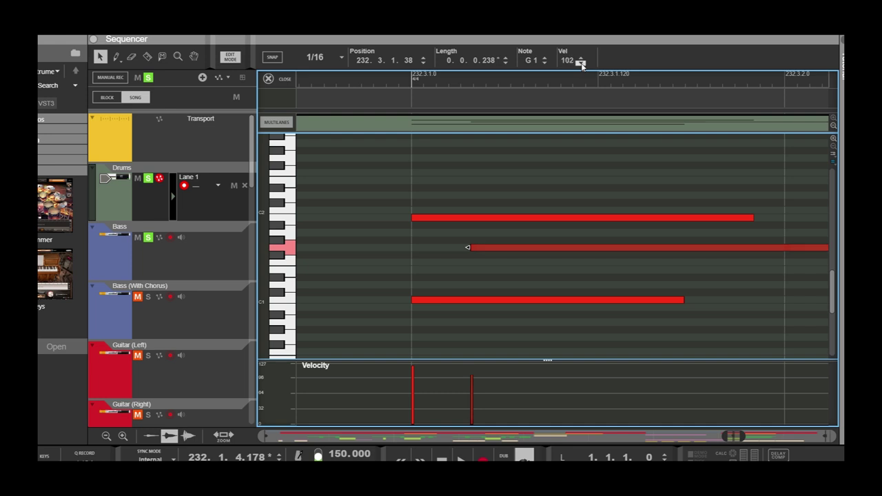
- Shift the B1 note at 232.3.1 earlier to 232.2.4.212 and lower its velocity
left_click(418, 221)
left_click_drag(417, 222, 374, 222)
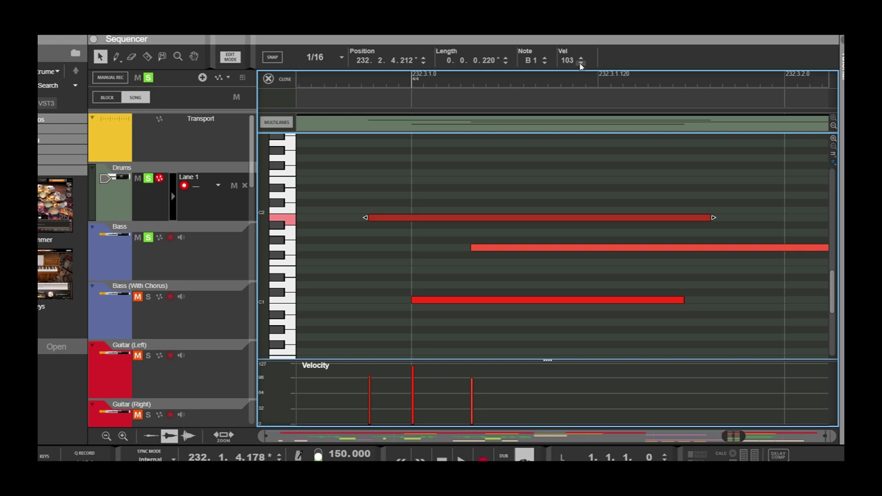
left_click(421, 160)
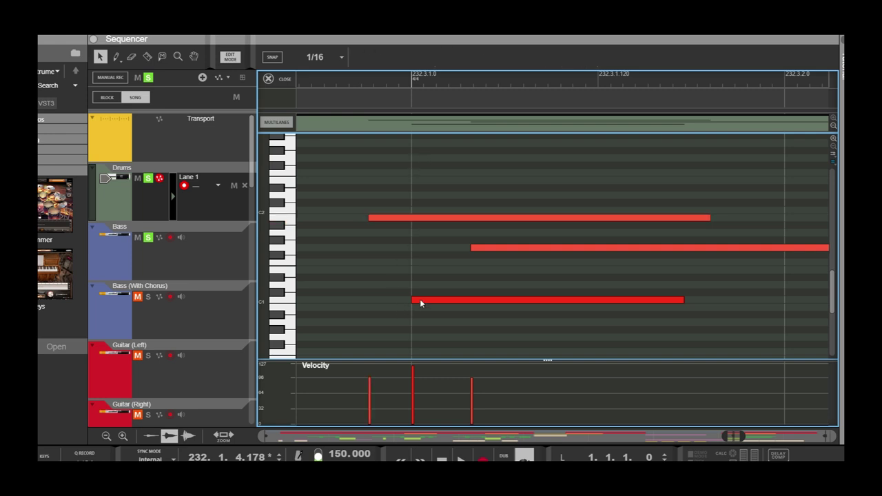
- Shift the C1 note at 232.3.1 to 232.2.4.227 with velocity 95, and nudge the neighbouring G1 note back to 232.3.1.26
left_click_drag(421, 303, 403, 307)
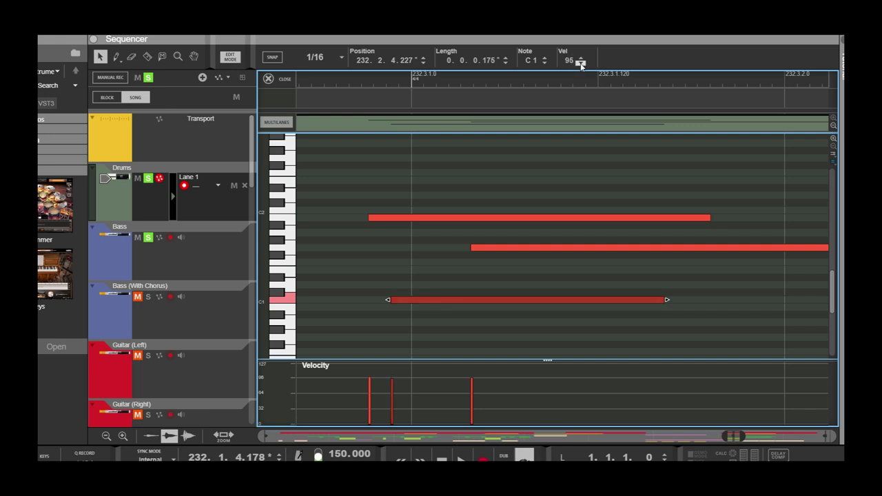
left_click(598, 192)
mouse_move(550, 251)
left_mouse_down()
mouse_move(534, 256)
mouse_move(538, 242)
mouse_move(543, 248)
left_mouse_up()
- Lengthen the C1 note at 232.2.4.227 and shorten the G1 note at 232.3.1.26, setting both lengths to 0.0.0.216
left_click_drag(831, 191, 741, 201)
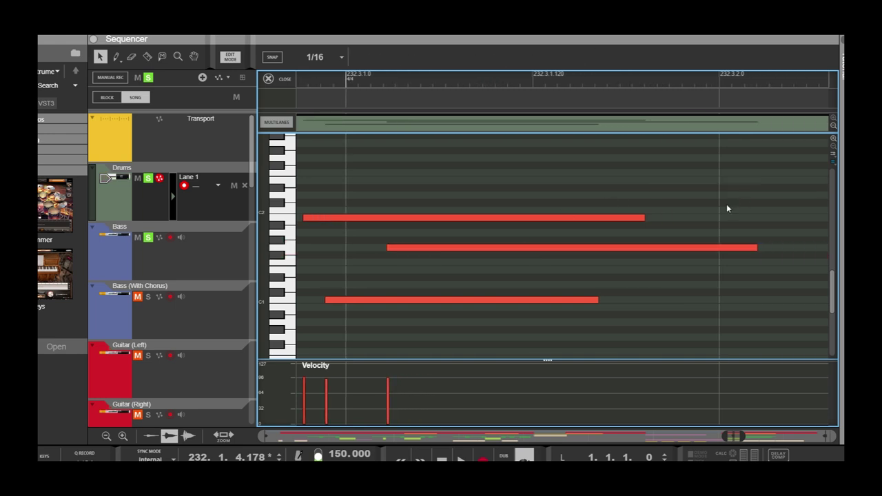
left_click(592, 301)
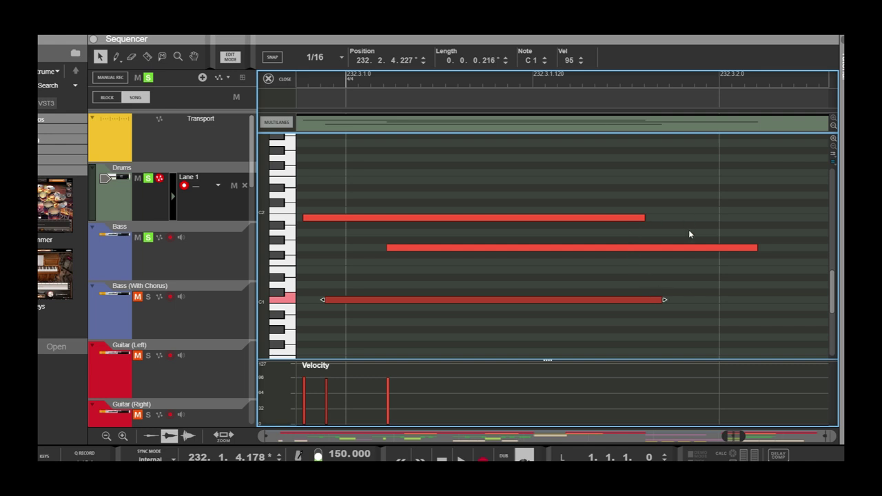
left_click_drag(752, 191, 666, 229)
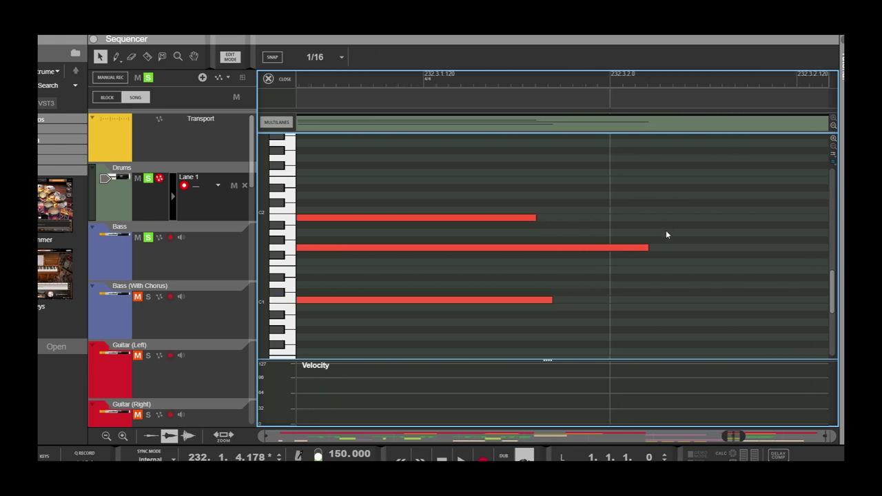
left_click(646, 248)
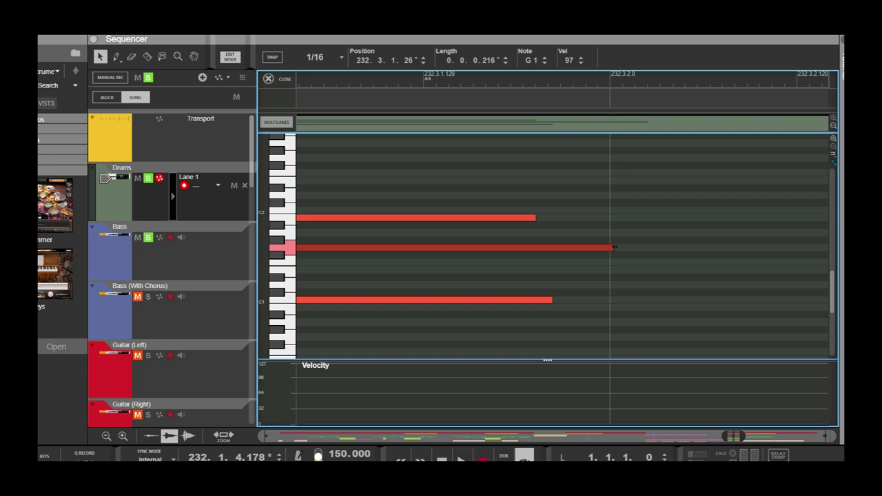
- Shift the G1 note at 232.3.3 earlier to 232.3.2.210 and lower its velocity
left_click_drag(712, 243, 829, 231)
left_click_drag(452, 252, 410, 253)
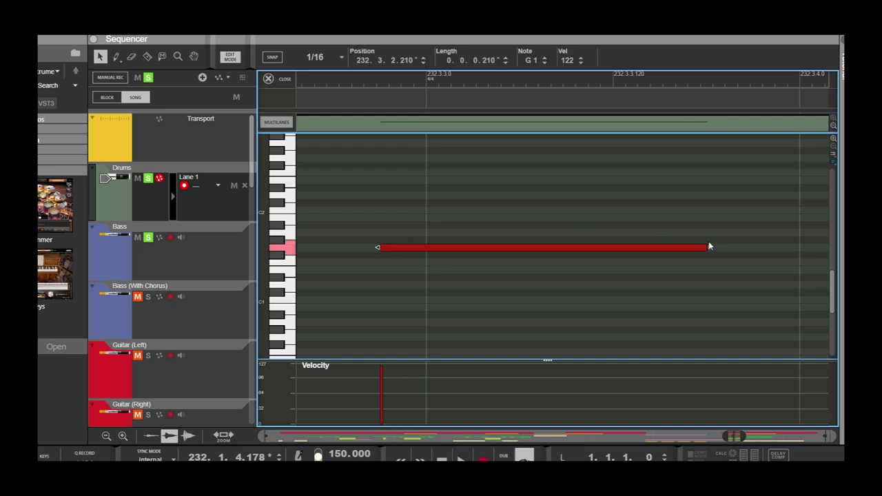
left_click(581, 63)
left_click(581, 62)
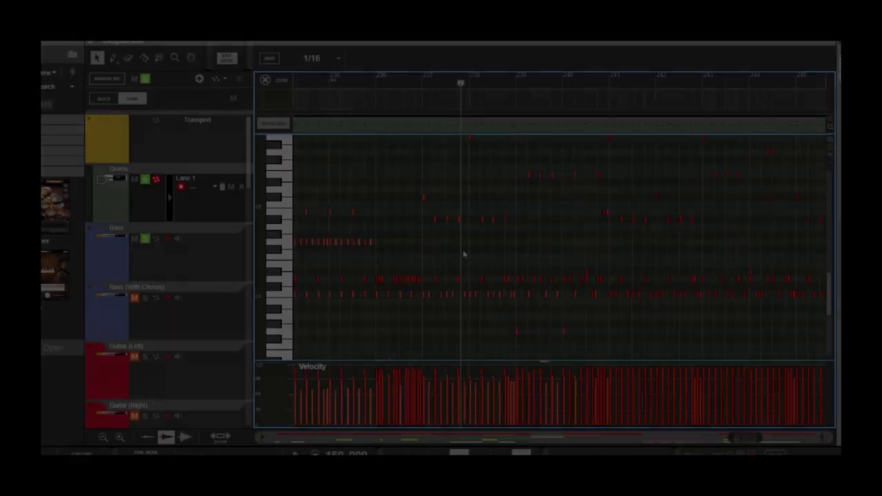
- Listen to the drum part through bar 240 at close zoom and stop playback in bar 241
key("h")
key("h")
key("h")
key("h")
key("h")
key("h")
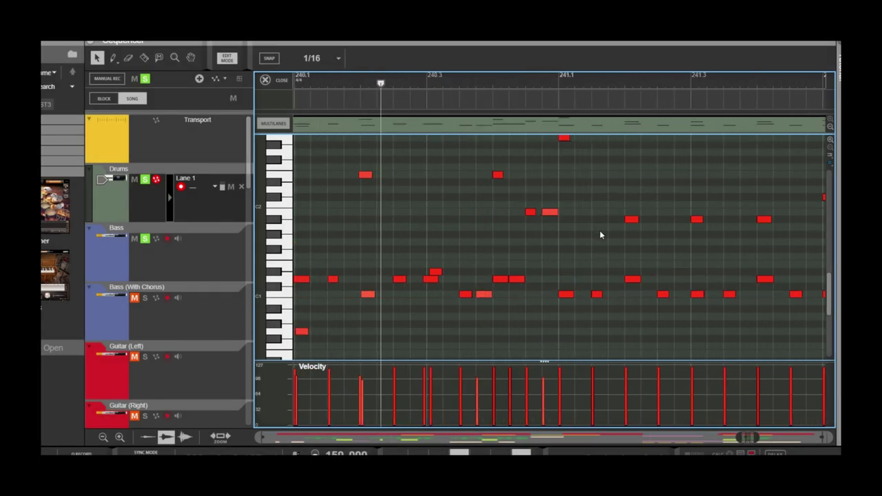
key("space")
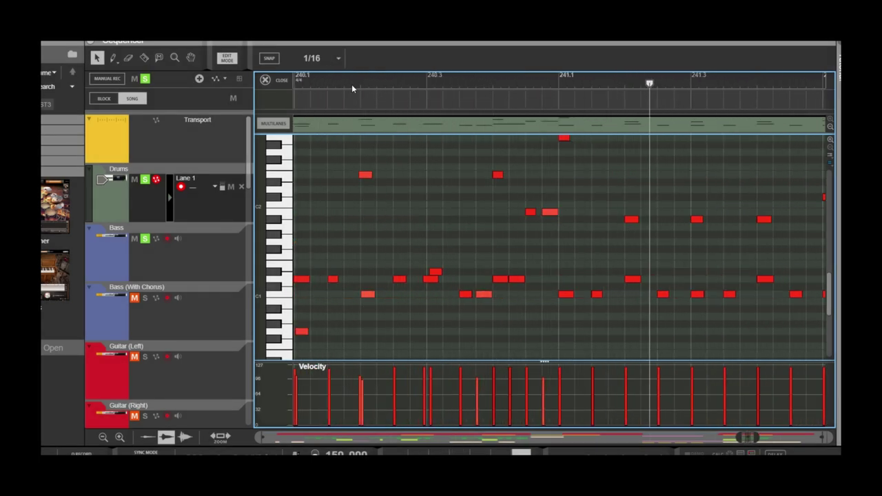
- Return the playhead to just before 240.2.1 and inspect the timing of the E2 and C1 notes there
key("h")
left_click(311, 85)
scroll(312, 84, "up", 4)
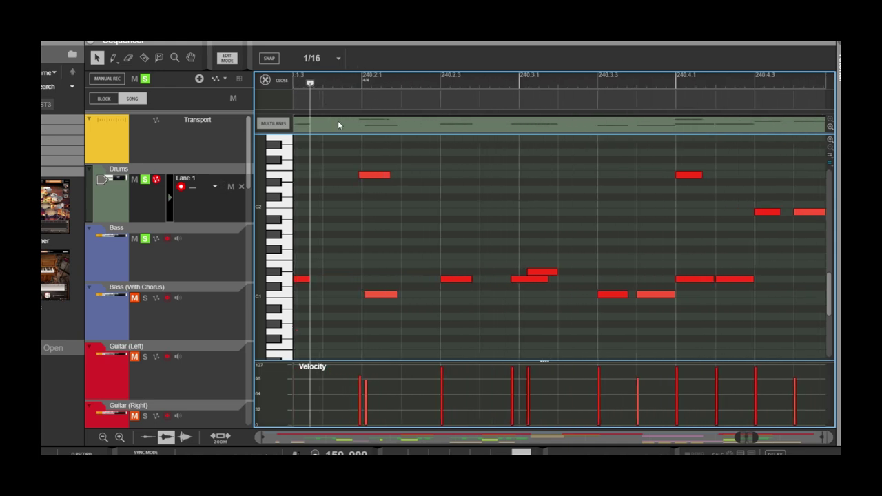
left_click_drag(450, 156, 499, 315)
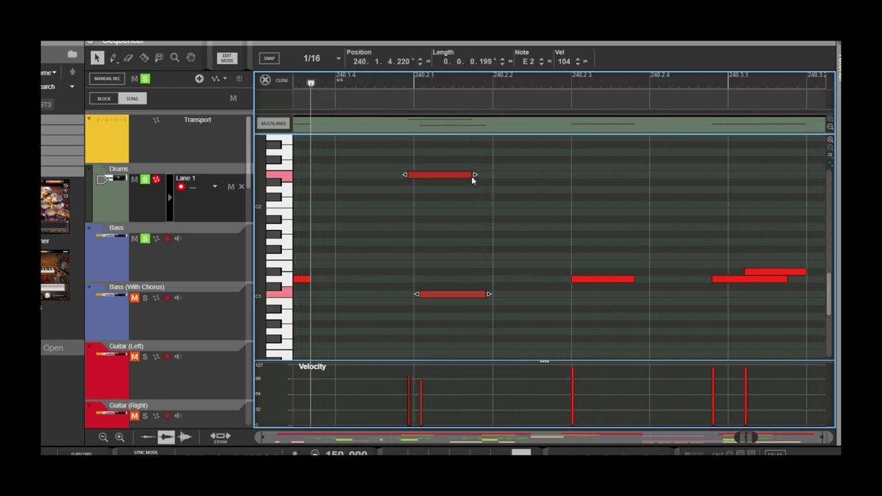
left_click(591, 191)
- Move the D1 note at 240.2.3 earlier to 240.2.2.219 and lower its velocity slightly
scroll(610, 192, "up", 3)
left_click_drag(835, 222, 835, 223)
key("h")
key("h")
key("h")
key("h")
key("h")
key("h")
key("h")
left_click_drag(663, 229, 820, 224)
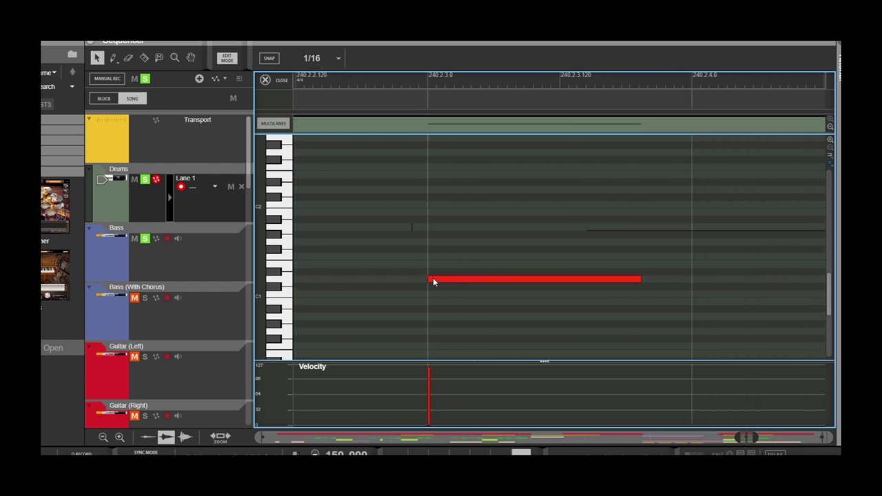
left_click_drag(434, 282, 420, 282)
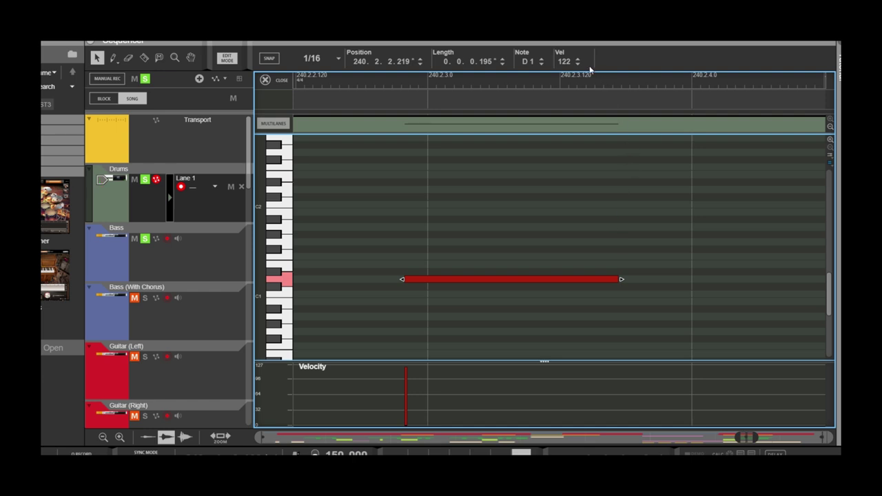
left_click(484, 199)
- Check the two overlapping notes around 240.3.1 and shift a C1 note following them slightly earlier
scroll(486, 203, "down", 10)
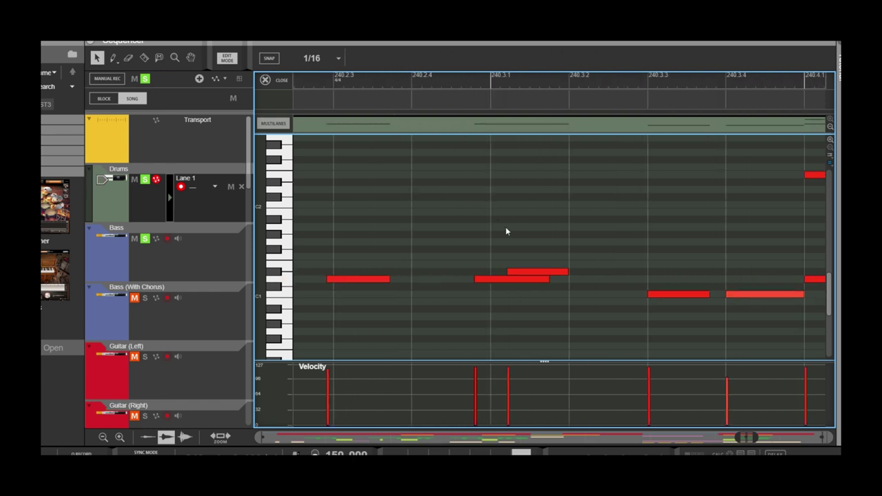
left_click_drag(533, 256, 560, 310)
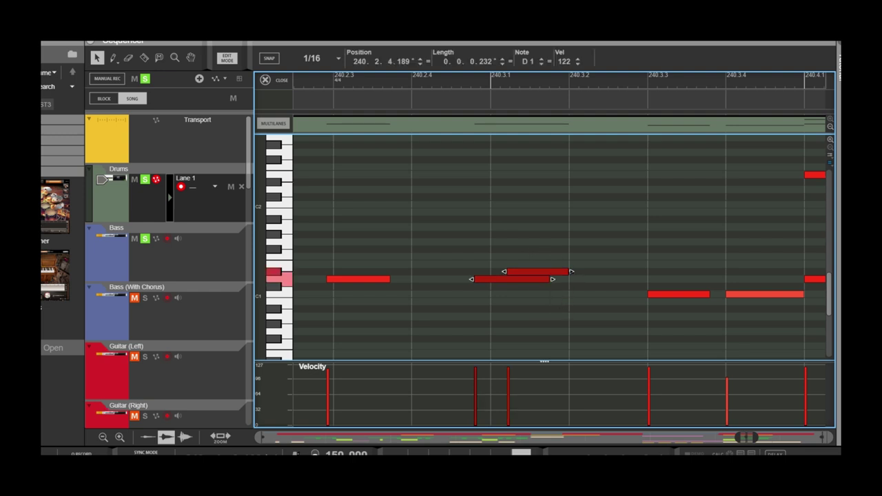
left_click_drag(642, 246, 772, 236)
left_click_drag(831, 232, 581, 244)
key("h")
left_click_drag(666, 238, 489, 239)
key("h")
left_click_drag(577, 243, 832, 240)
left_click_drag(406, 295, 381, 298)
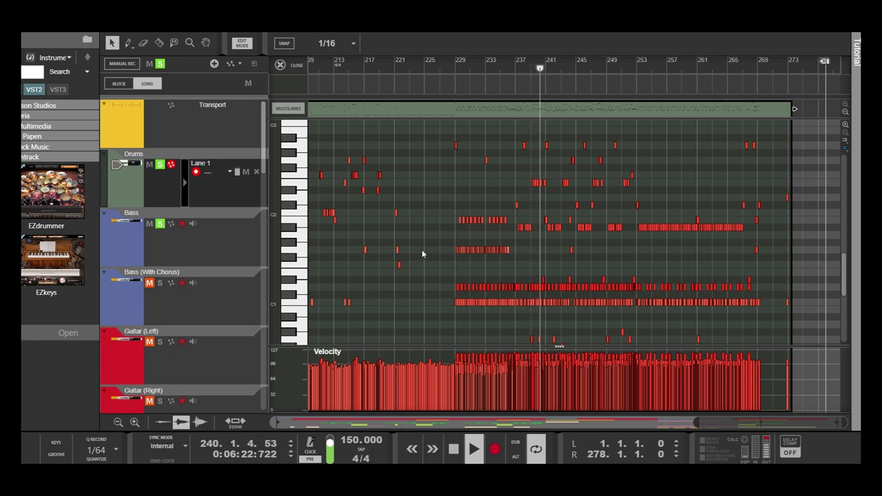
- Play the drum part from about bar 237 and stop in the last beat of bar 239
left_click(522, 69)
scroll(519, 168, "up", 12)
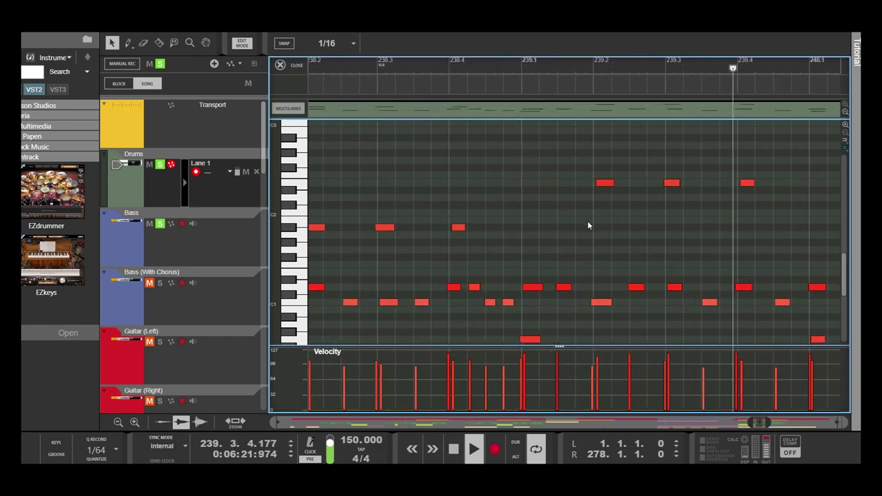
key("space")
- Add a C1 note at 239.3.4.23 with length 0.0.0.120 and lower its velocity slightly
scroll(602, 235, "up", 4)
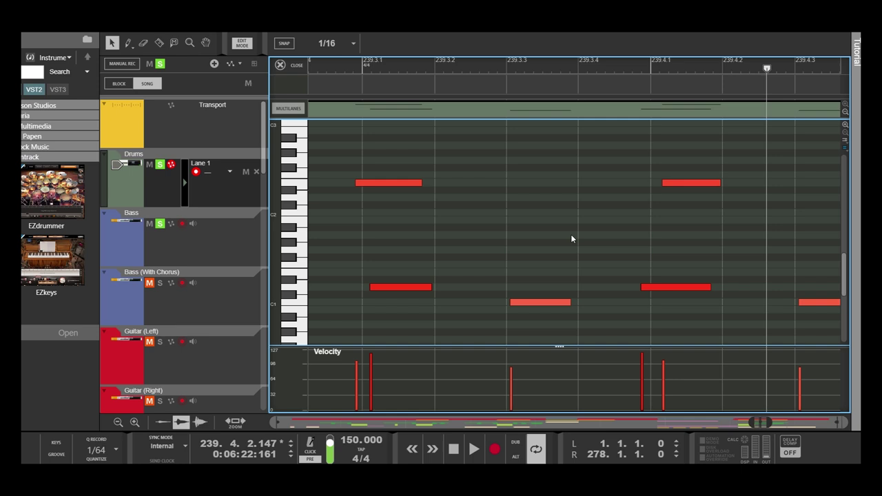
key("2")
left_click(588, 301)
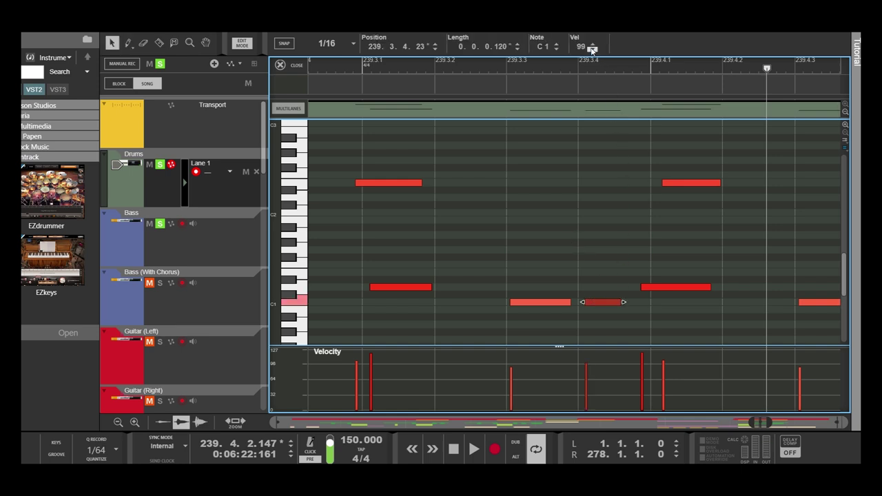
left_click(553, 186)
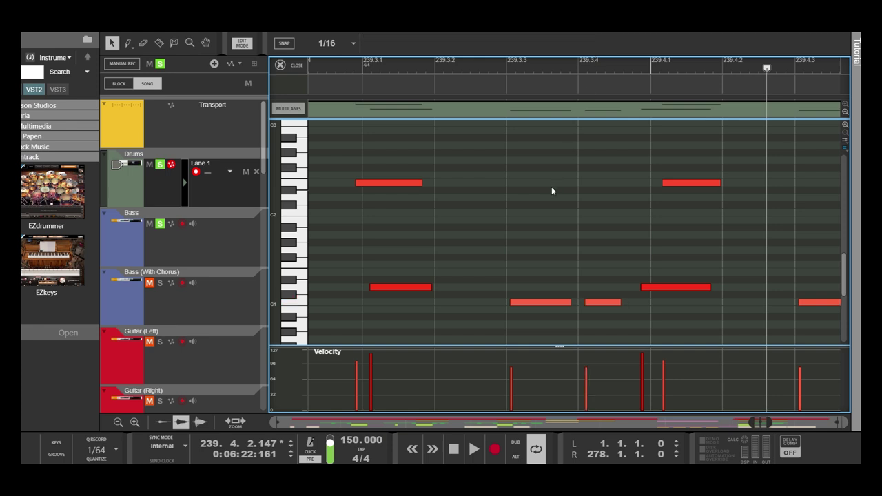
- Play the drums from the start of bar 239 to hear the added C1 note in context with the following bars
scroll(538, 181, "down", 3)
left_click(401, 70)
key("space")
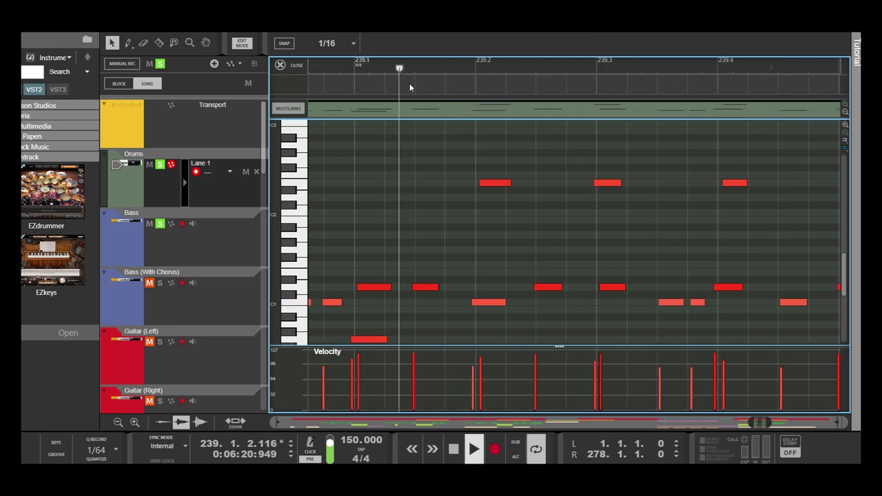
scroll(497, 224, "down", 2)
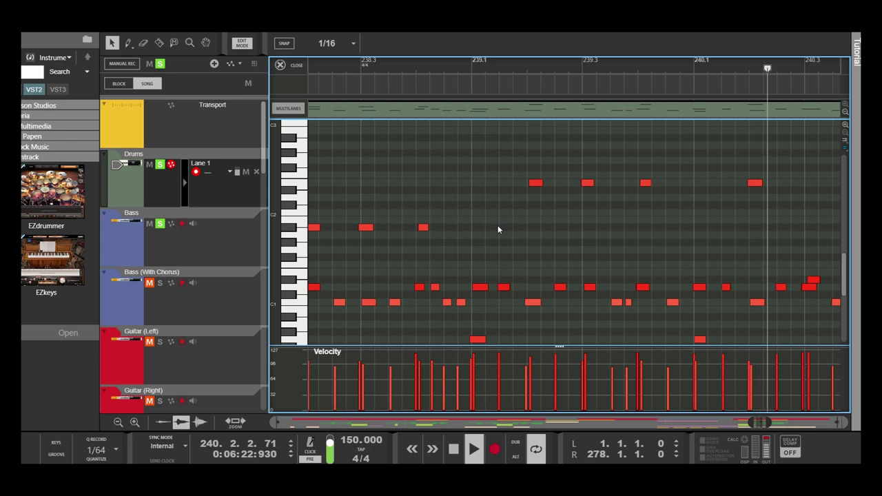
scroll(498, 226, "down", 8)
scroll(498, 229, "down", 4)
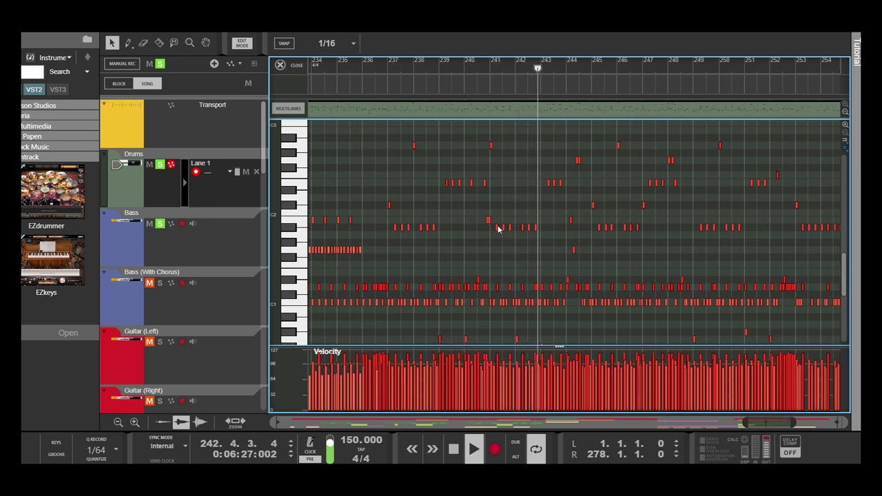
scroll(498, 229, "down", 3)
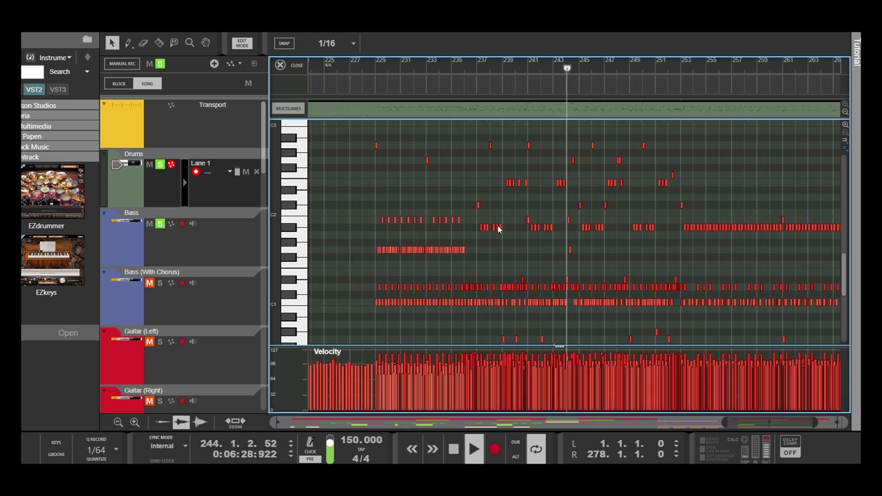
scroll(498, 229, "down", 2)
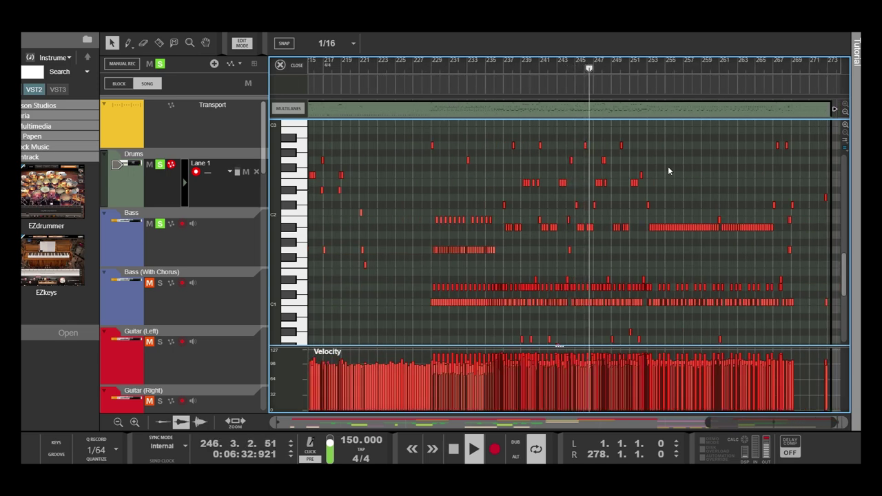
- Continue playback from about bar 260 and review the whole drum track through its ending
left_click(716, 66)
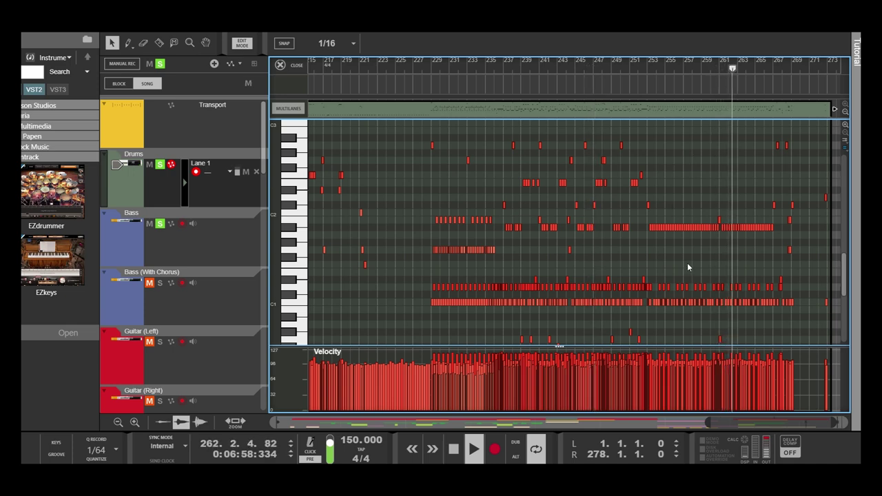
key("g")
scroll(490, 255, "down", 4)
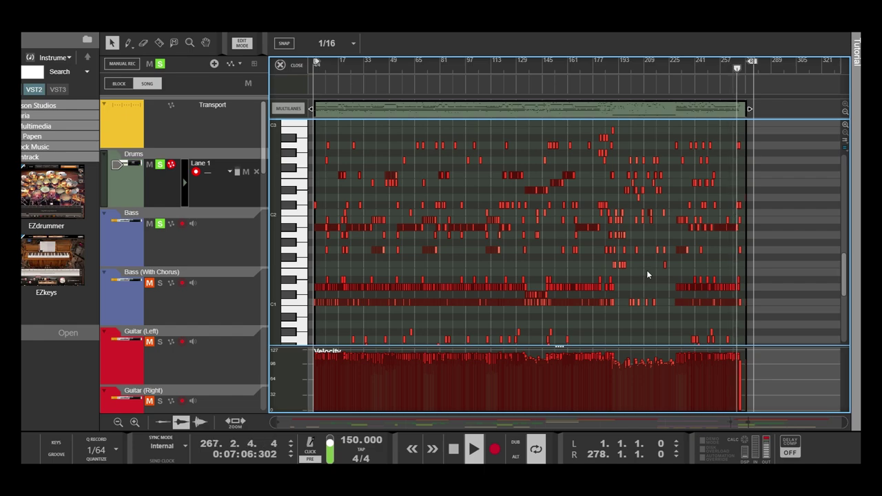
scroll(646, 274, "up", 4)
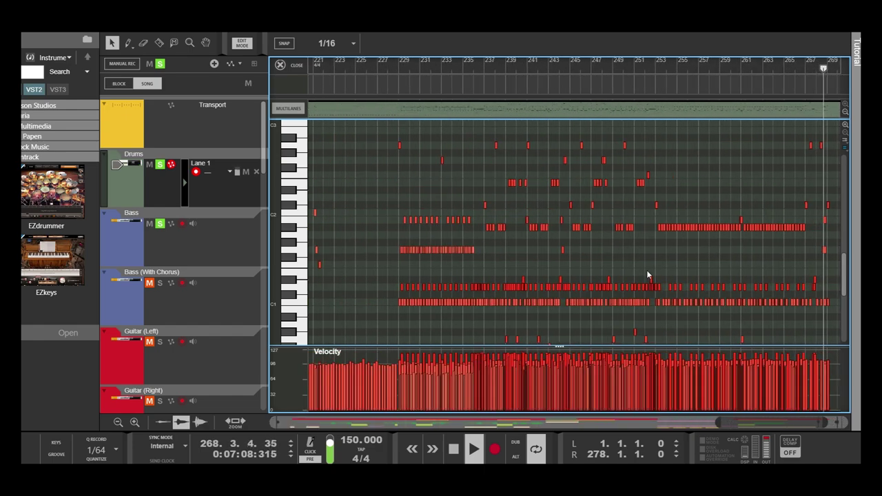
scroll(585, 272, "up", 5)
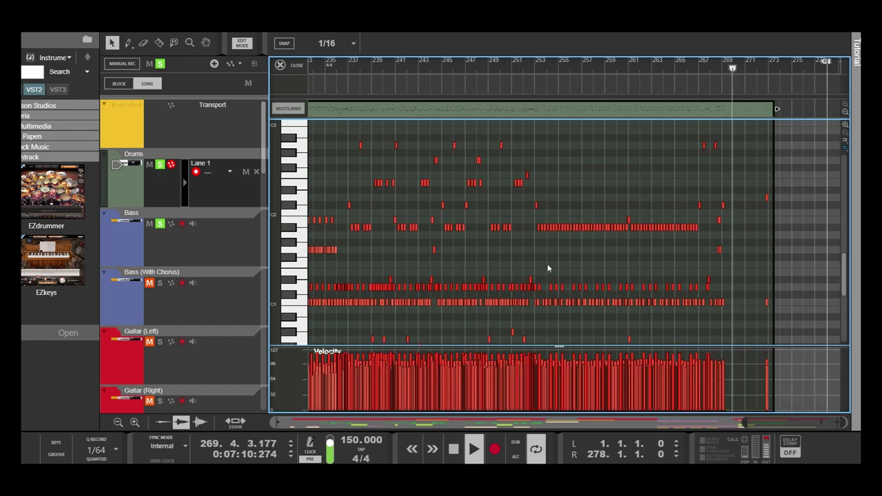